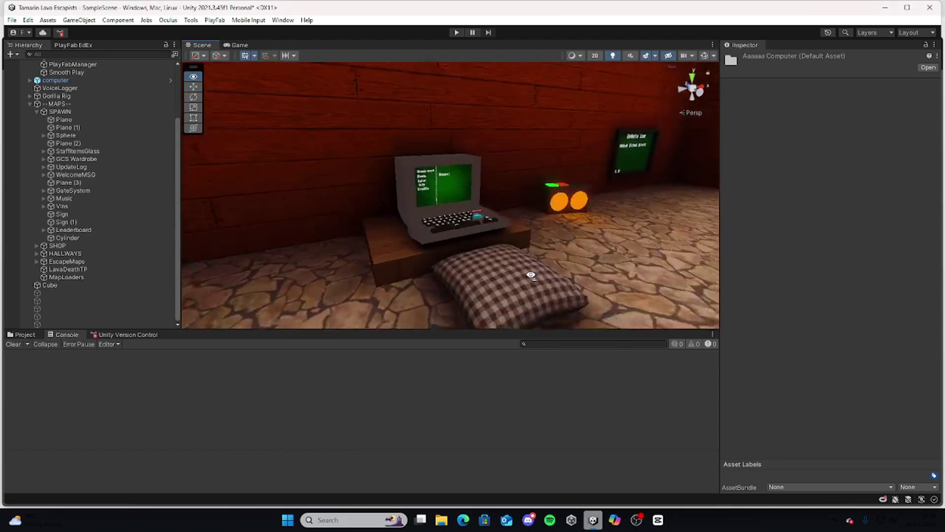
Look closely at the computer's screen and keyboard in the scene
key("s")
key("w")
key("s")
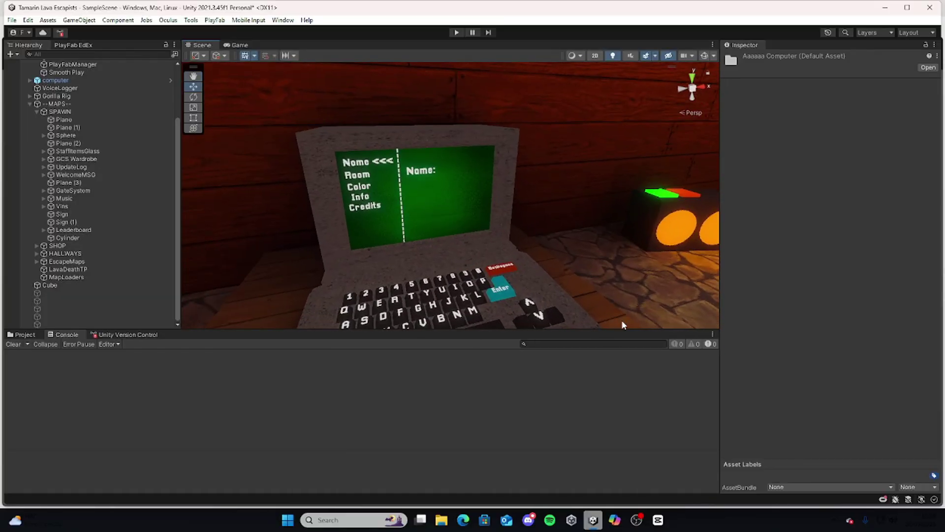
right_click_drag(600, 312, 581, 236)
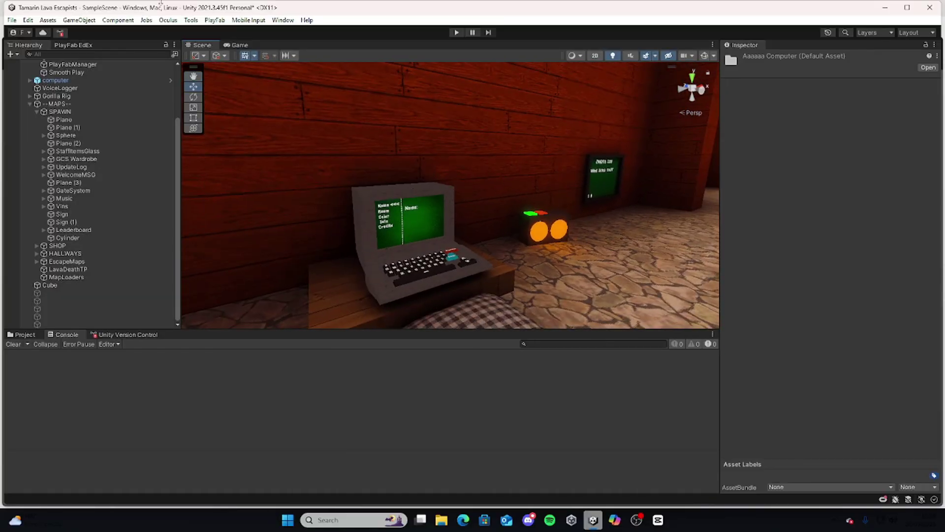
Check the PlayFabManager object's components, and inspect the existing computer object in the scene
left_click(83, 65)
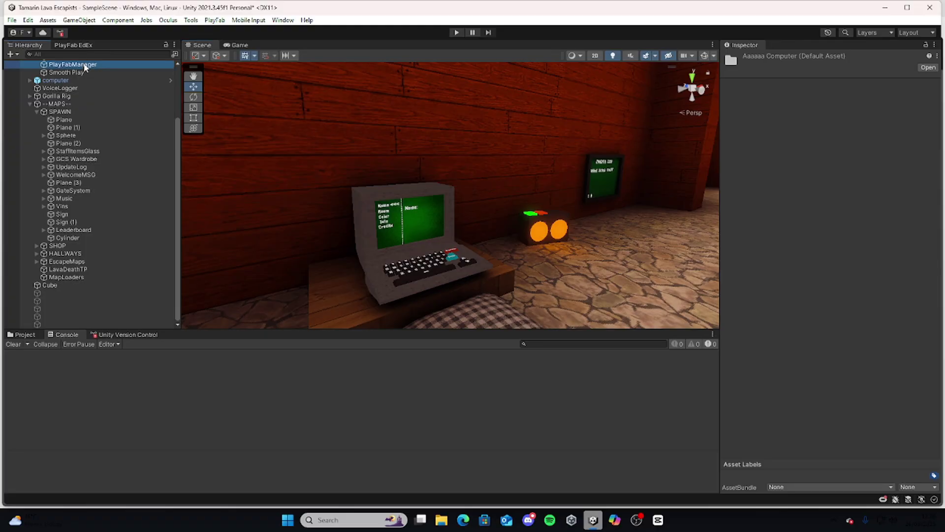
left_click(99, 64)
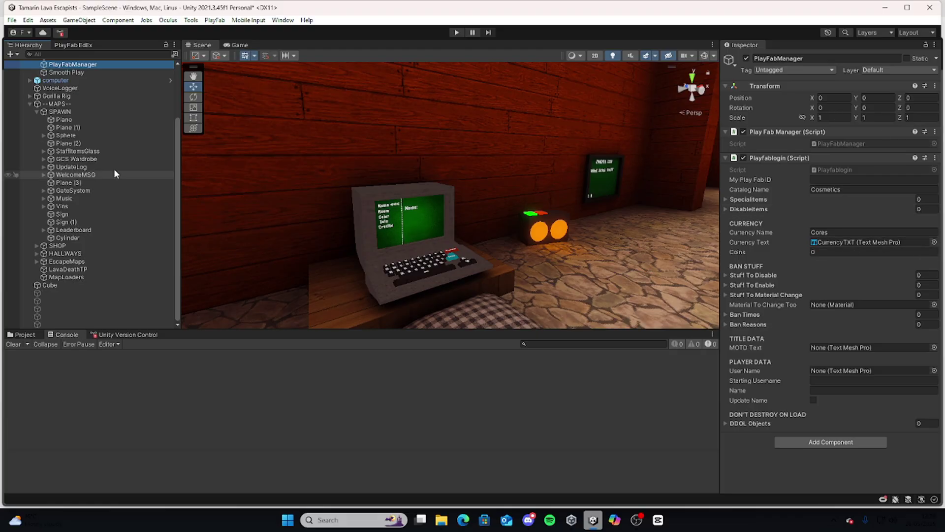
scroll(79, 158, "up", 3)
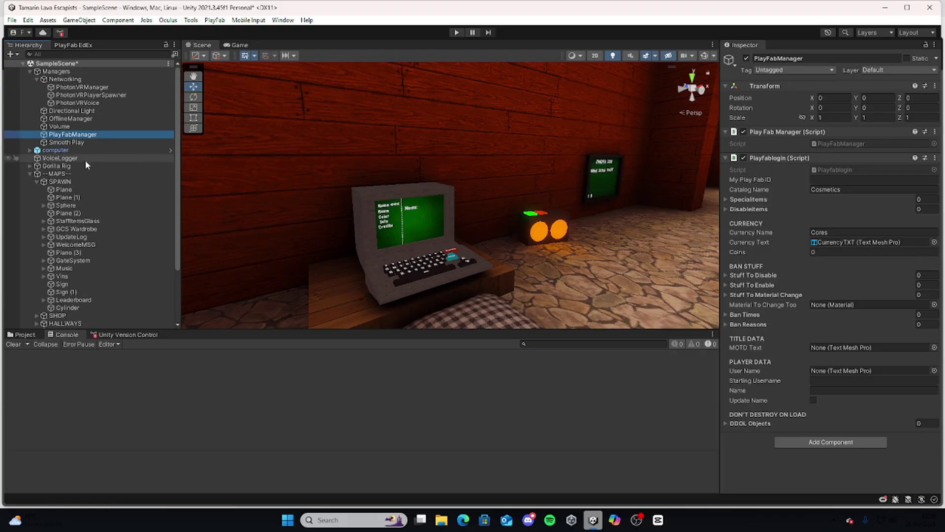
left_click(119, 150)
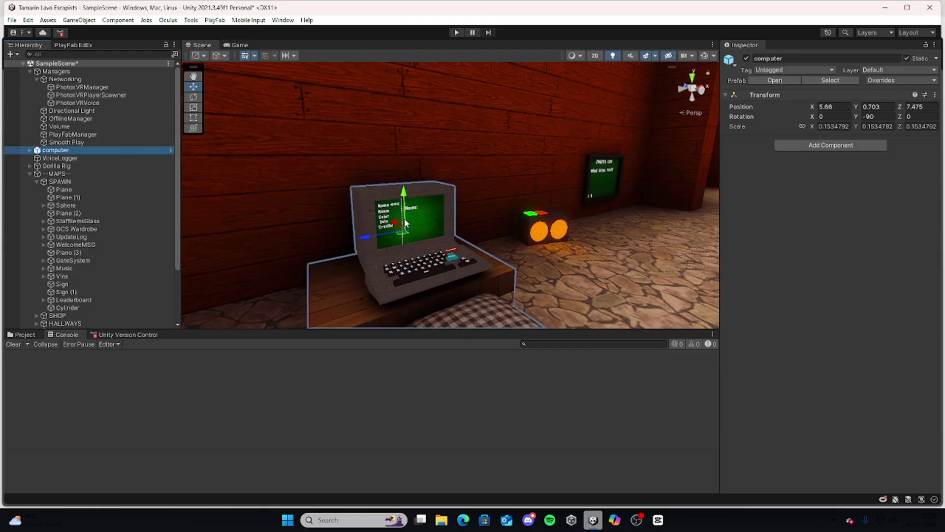
right_click_drag(589, 208, 938, 172)
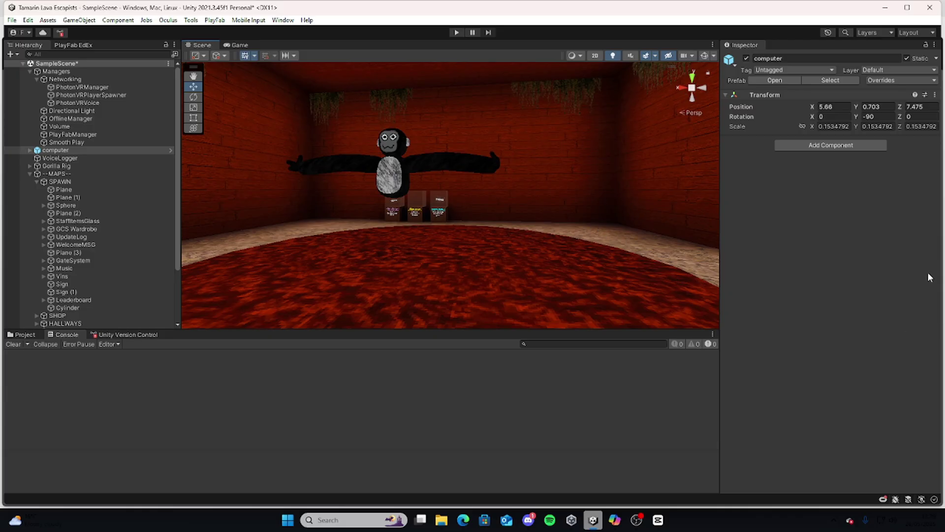
key("f")
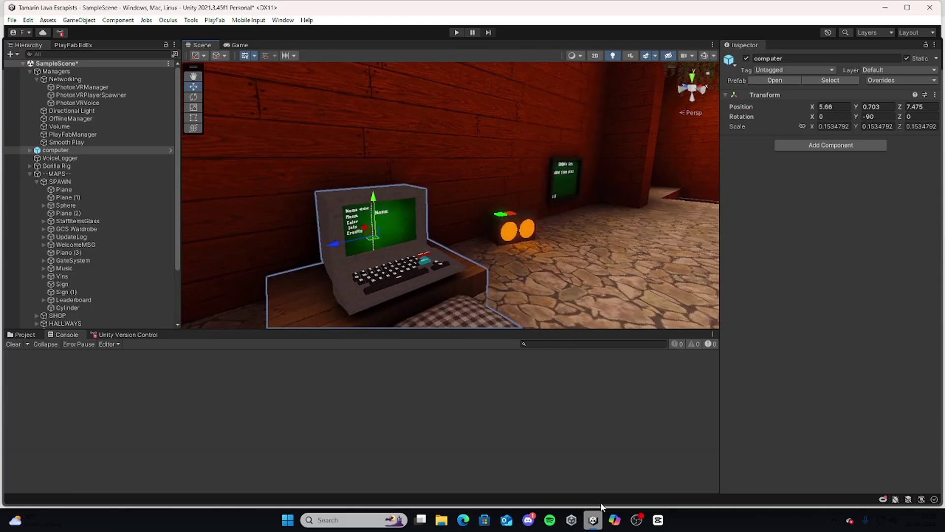
Switch to Discord and look through the server's channels around the everything-pc scripts channel
left_click(535, 523)
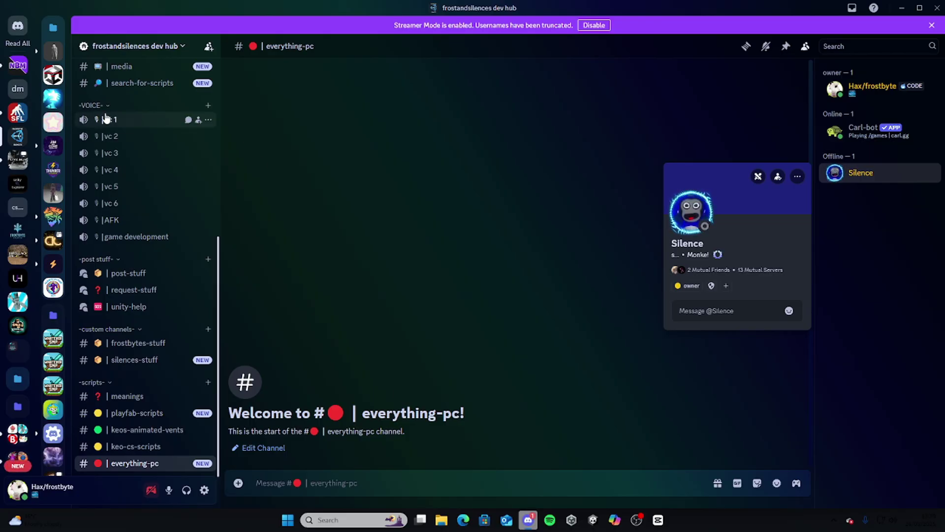
left_click(283, 202)
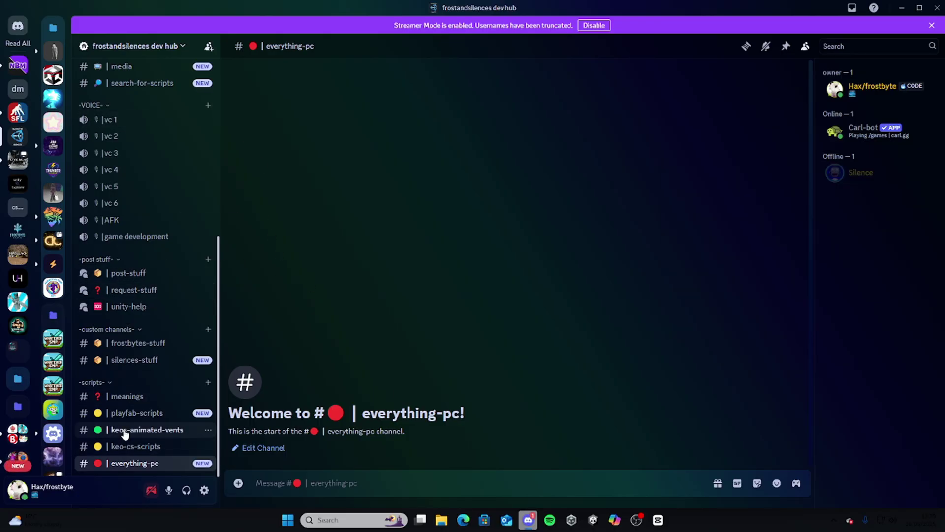
scroll(142, 376, "up", 2)
scroll(143, 377, "up", 4)
scroll(142, 333, "down", 6)
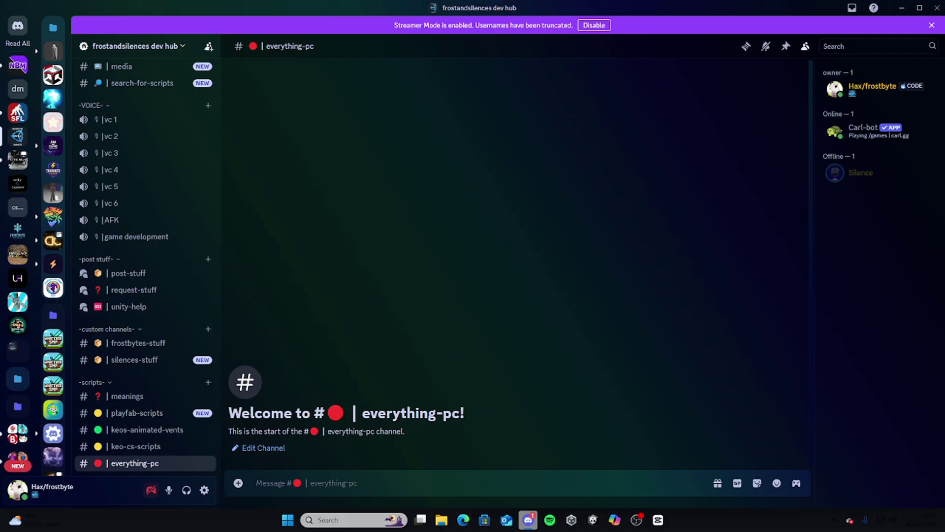
Switch back to Unity and try to import the custom package pc from the Documents folder into Assets
left_click(592, 525)
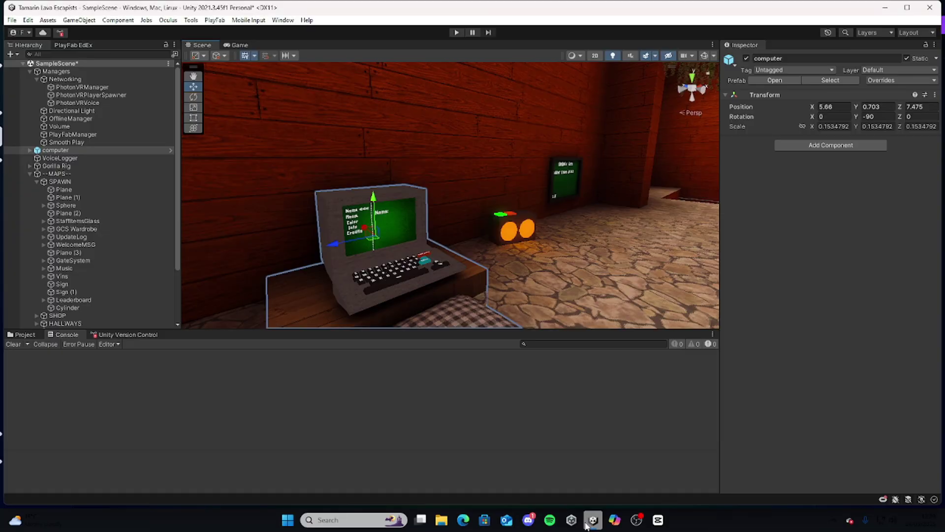
left_click(22, 335)
scroll(192, 409, "down", 5)
left_click(62, 392)
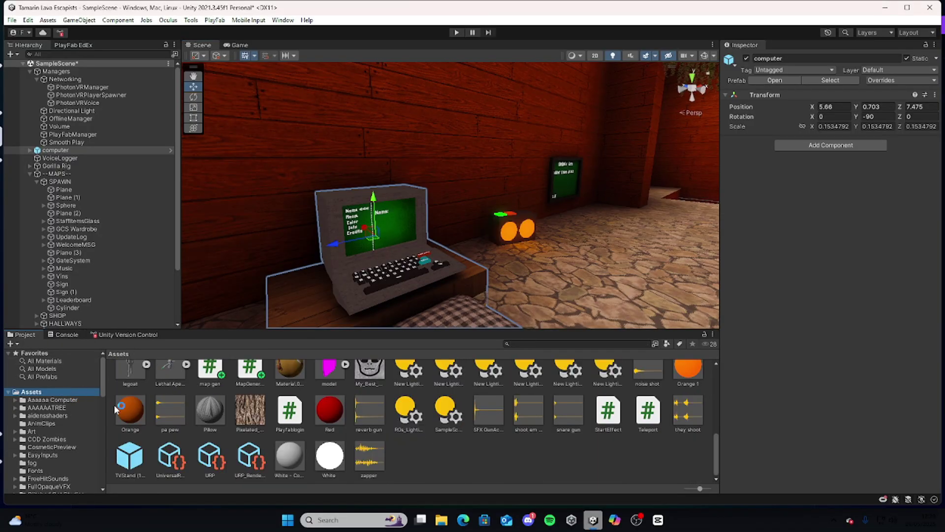
right_click(471, 480)
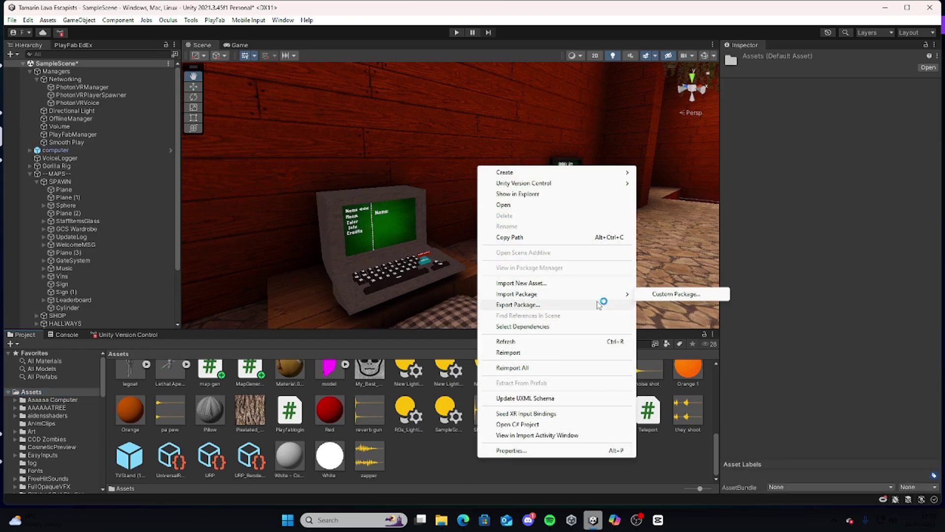
left_click(658, 293)
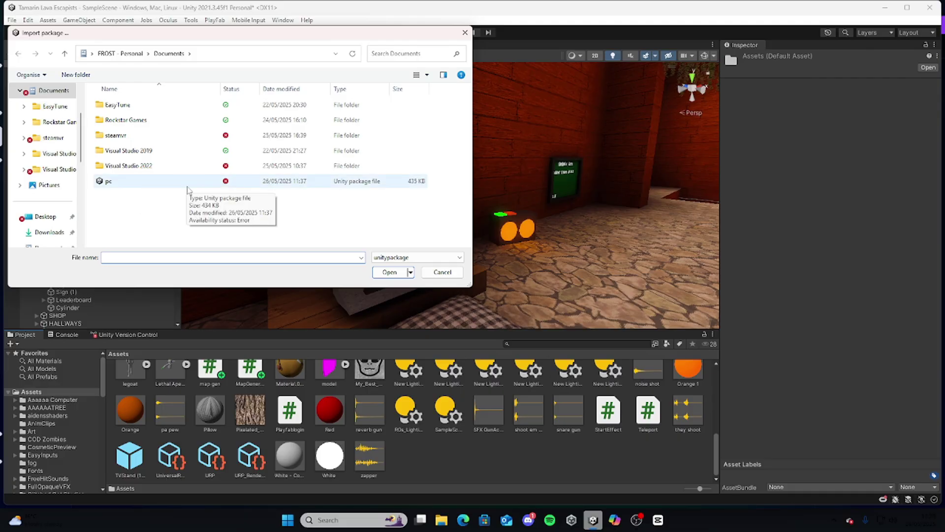
double_click(419, 182)
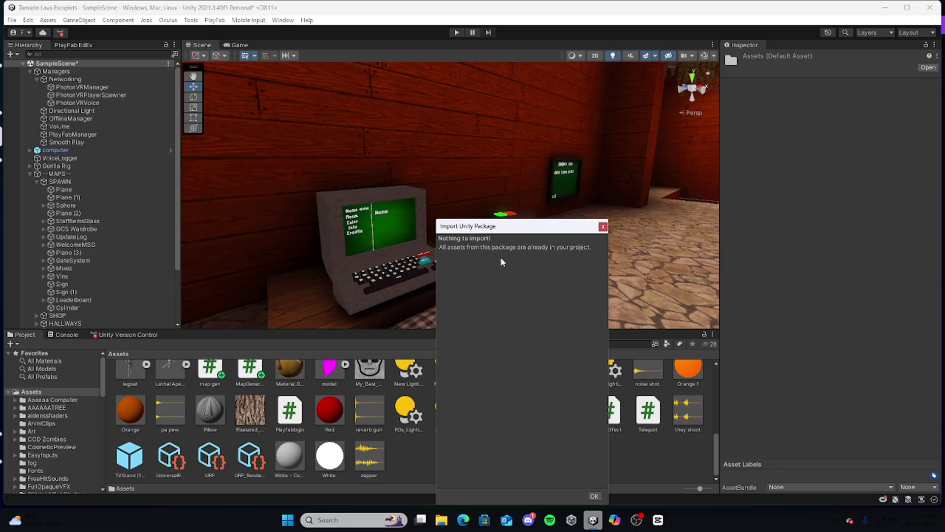
left_click(604, 227)
Place the computer prefab from the Aaaaaa Computer folder on the stone floor near the existing computer
right_click_drag(576, 236, 551, 198)
right_click_drag(606, 222, 641, 302)
scroll(318, 448, "up", 5)
left_click(130, 380)
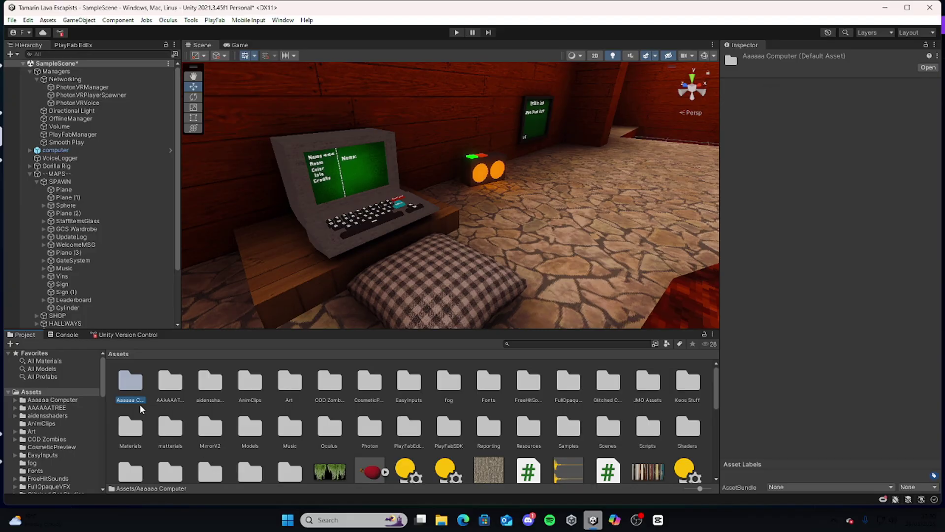
double_click(132, 390)
right_click_drag(586, 289, 639, 299)
right_click_drag(646, 199, 706, 196)
left_click_drag(608, 382, 508, 143)
right_click_drag(601, 209, 615, 236)
Apply the computer key material to the newly placed computer
right_click(518, 377)
left_click(522, 382)
left_click_drag(521, 379, 388, 273)
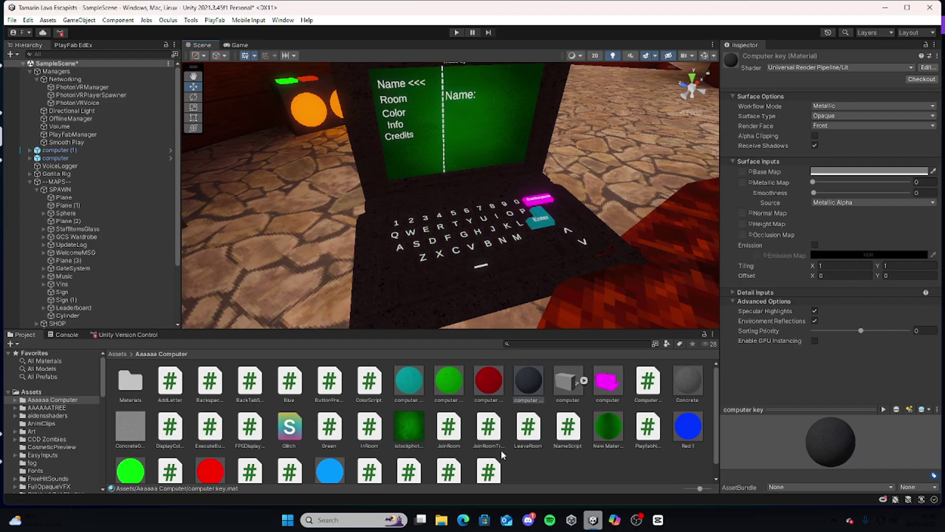
Inspect the text objects on the new computer's monitor, including the Credits label and the credit line above the screen
right_click_drag(575, 156, 545, 129)
left_click(554, 125)
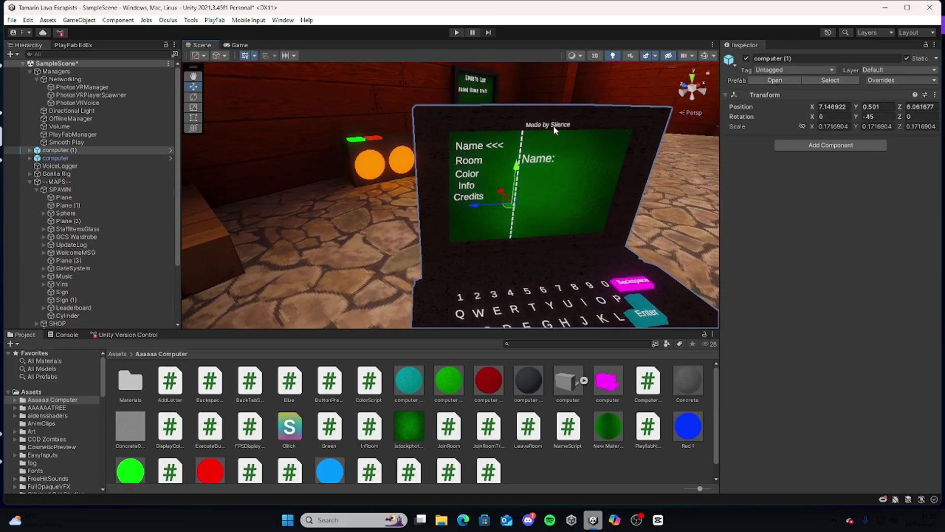
left_click(554, 126)
left_click(553, 125)
left_click(554, 125)
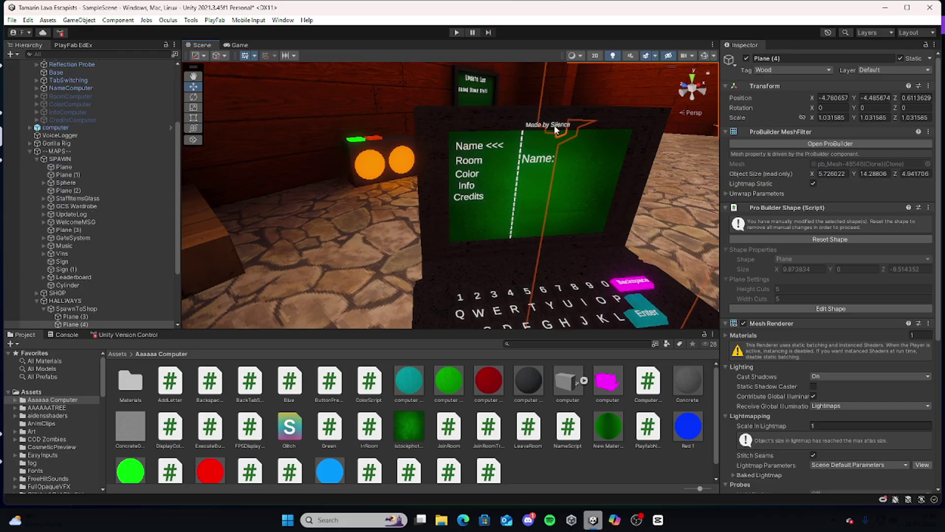
left_click(553, 123)
left_click(476, 200)
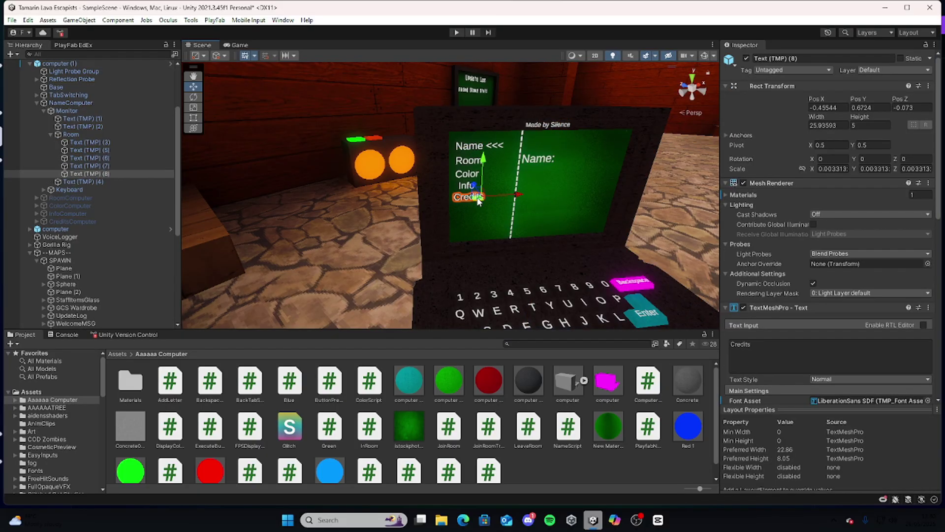
left_click(565, 124)
left_click(566, 123)
left_click(566, 123)
left_click(559, 125)
left_click(559, 125)
left_click(560, 126)
Inspect the L key's Add Letter script settings on the new computer's keyboard
left_click_drag(560, 125, 603, 245, "alt")
key("w")
right_click_drag(603, 245, 563, 237)
key("s")
key("w")
left_click(551, 226)
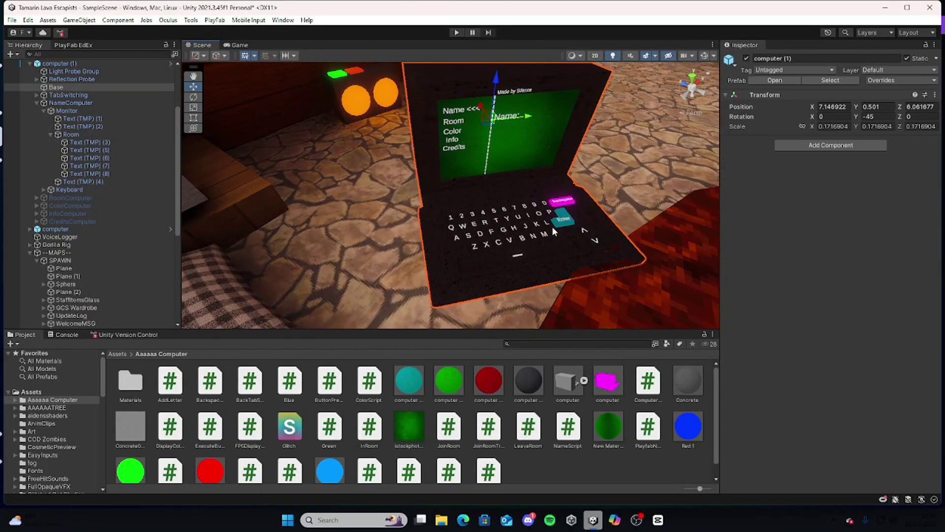
left_click(551, 226)
left_click(886, 404)
key("Return")
right_click_drag(566, 212, 666, 276)
left_click_drag(667, 276, 532, 231, "alt")
Run the scene and examine the networking objects, including PhotonVRManager, from the Scene view
left_click(457, 32)
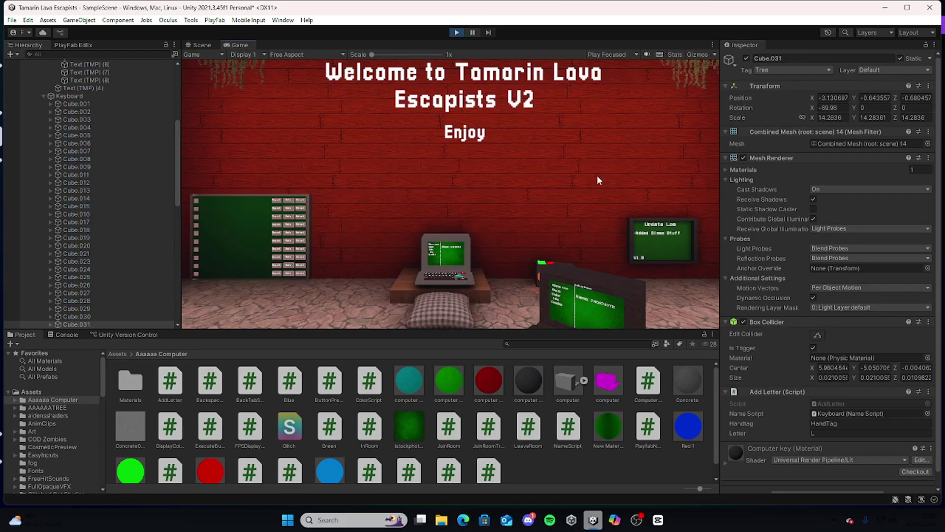
left_click(202, 44)
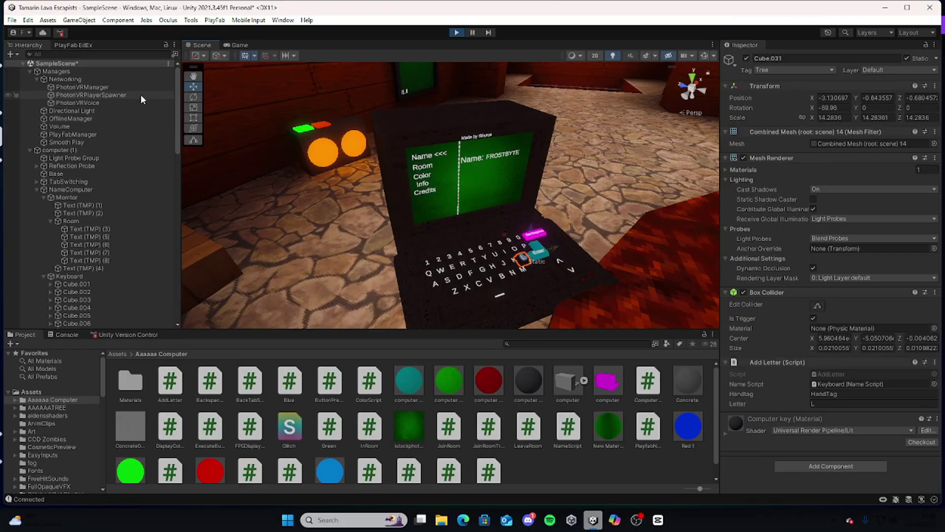
left_click(132, 95)
left_click(123, 102)
left_click(137, 86)
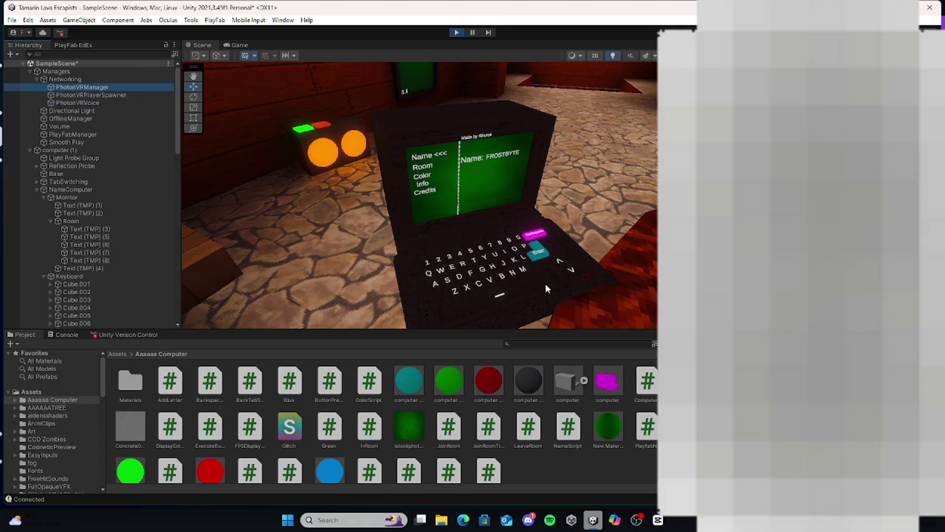
left_click(788, 389)
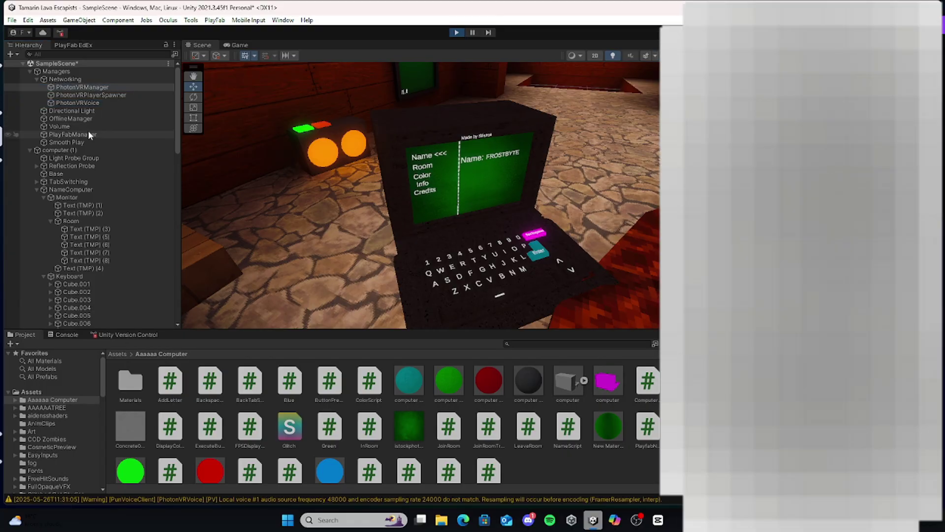
left_click(91, 125)
Unpack the original computer prefab completely
right_click_drag(648, 196, 54, 114)
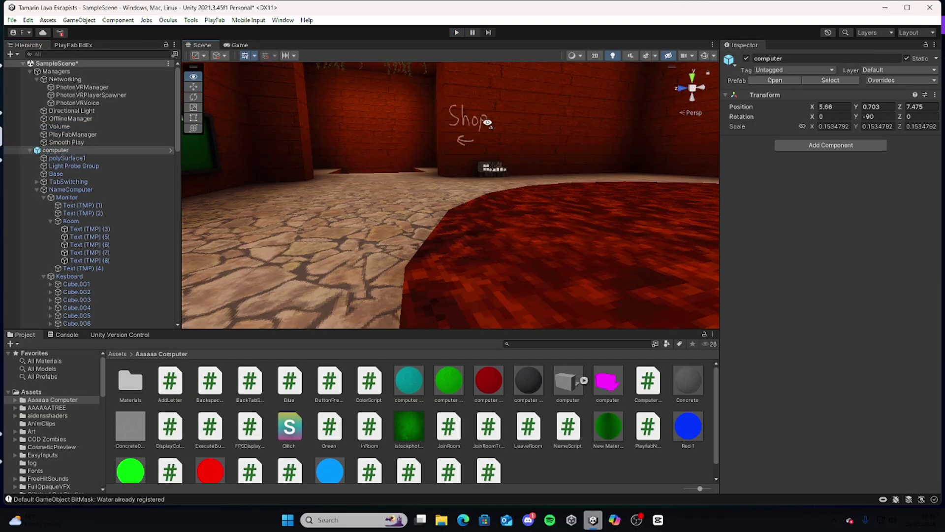
right_click_drag(487, 122, 248, 112)
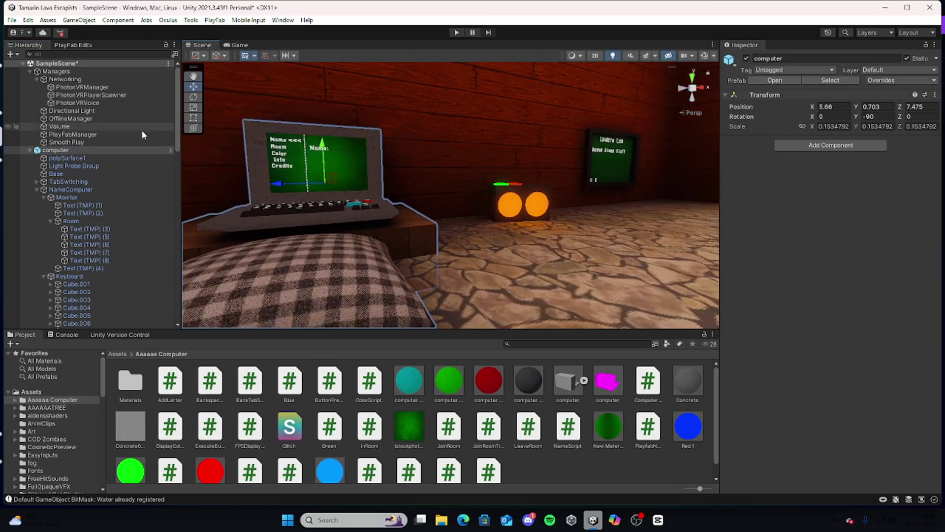
right_click(140, 150)
mouse_move(196, 266)
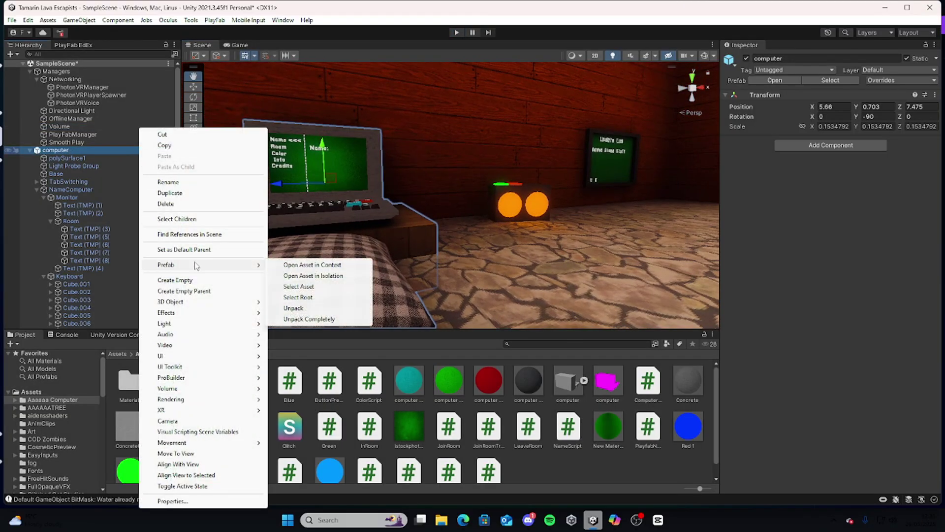
left_click(299, 319)
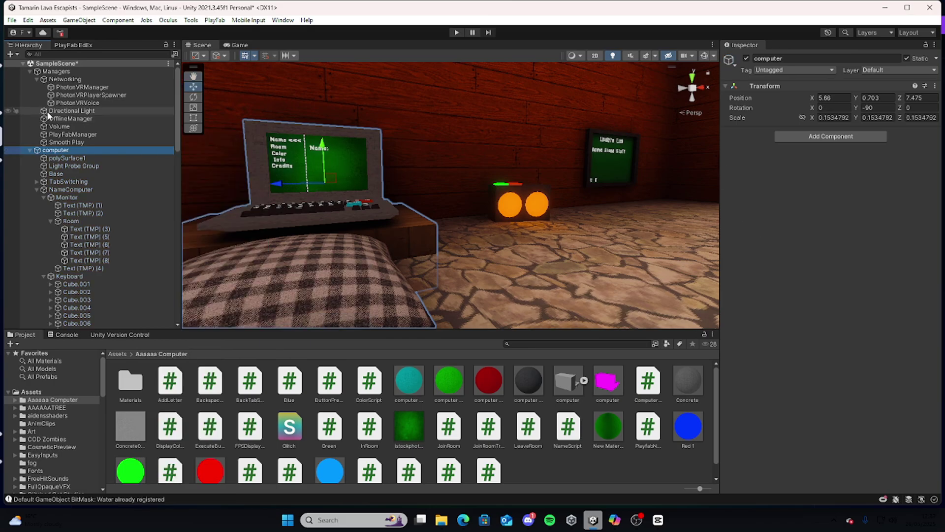
Run the scene again and check PhotonVRManager and the player model from the Scene view
left_click(458, 33)
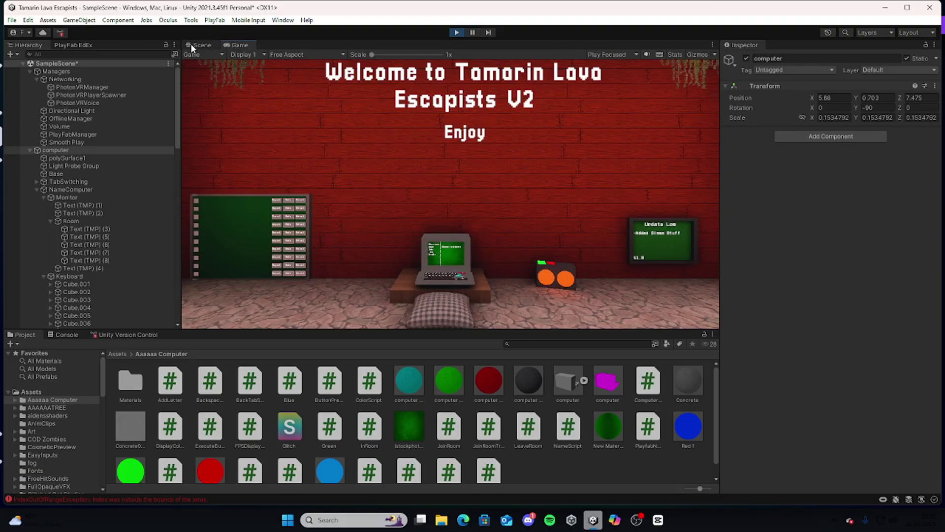
left_click(195, 45)
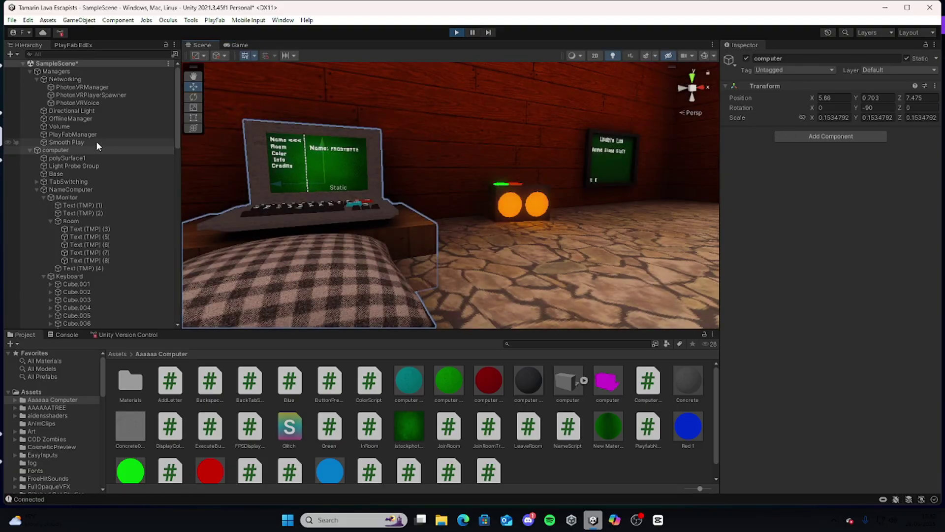
left_click(87, 87)
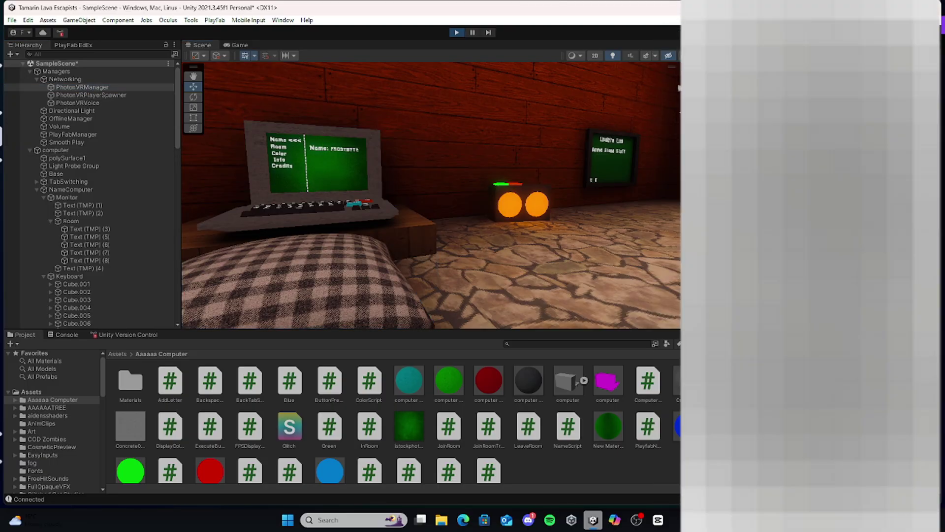
right_click_drag(605, 279, 738, 207)
Test the Keyboard object's Name Script by setting Name Var to ADDDAWD and then to the player's username
left_click(78, 196)
left_click(78, 276)
left_click(884, 144)
left_click(877, 152)
type("ADDDAWDAD")
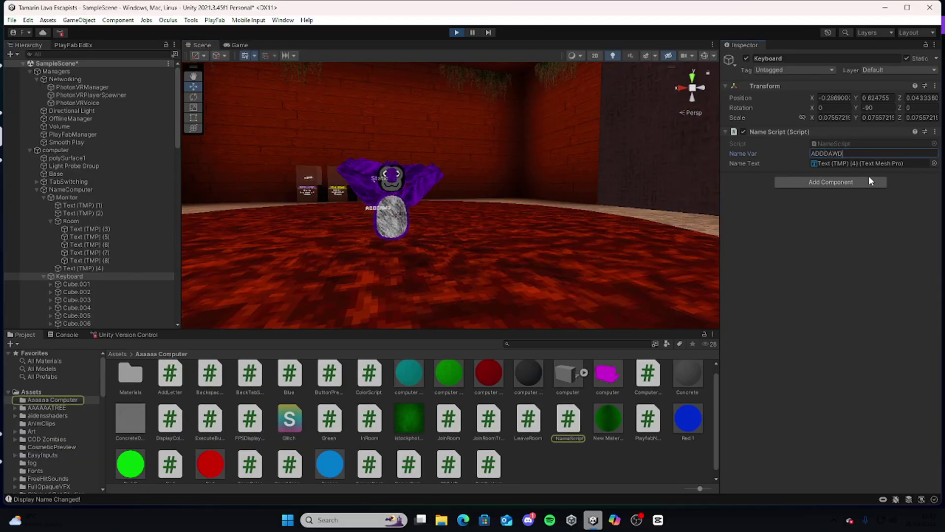
key("ctrl+a")
type("FROSTBYTE")
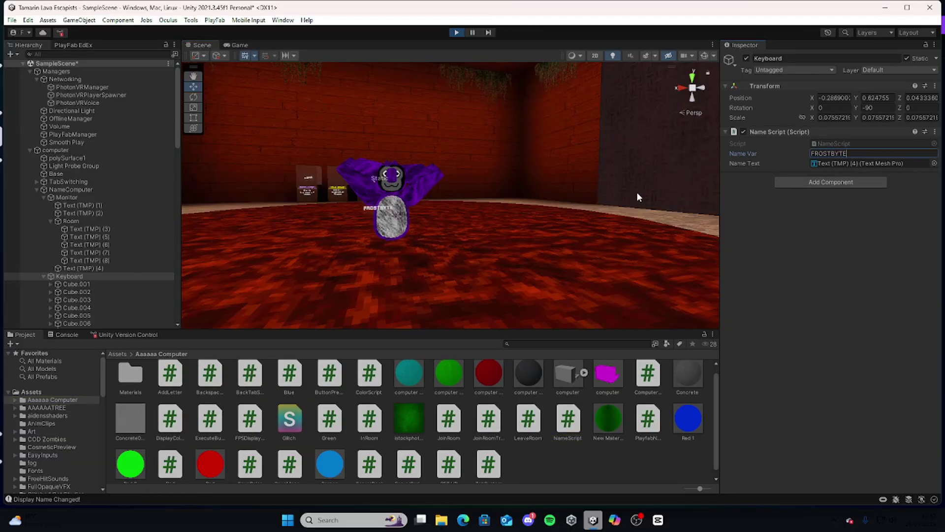
Activate the ColorComputer object under the computer in the running scene
type("f")
scroll(98, 234, "down", 10)
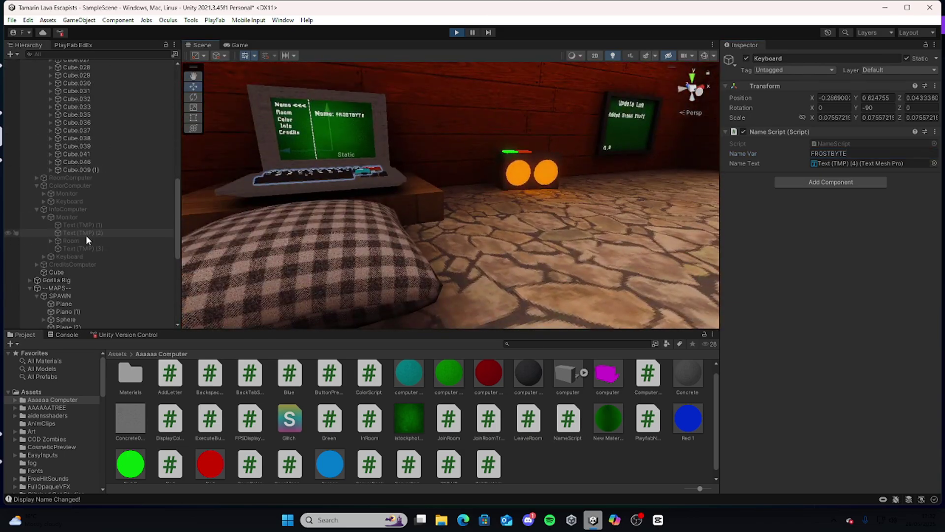
left_click(69, 187)
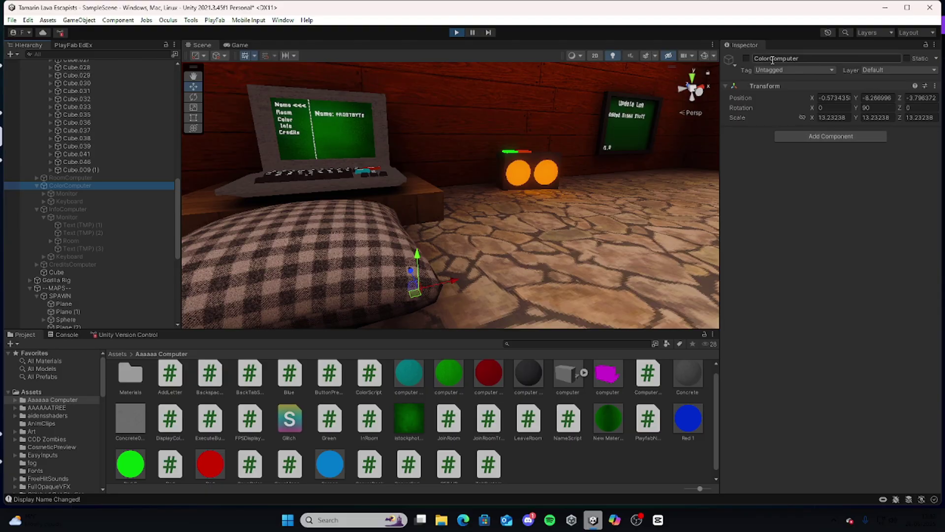
left_click(748, 59)
right_click_drag(591, 139, 634, 108)
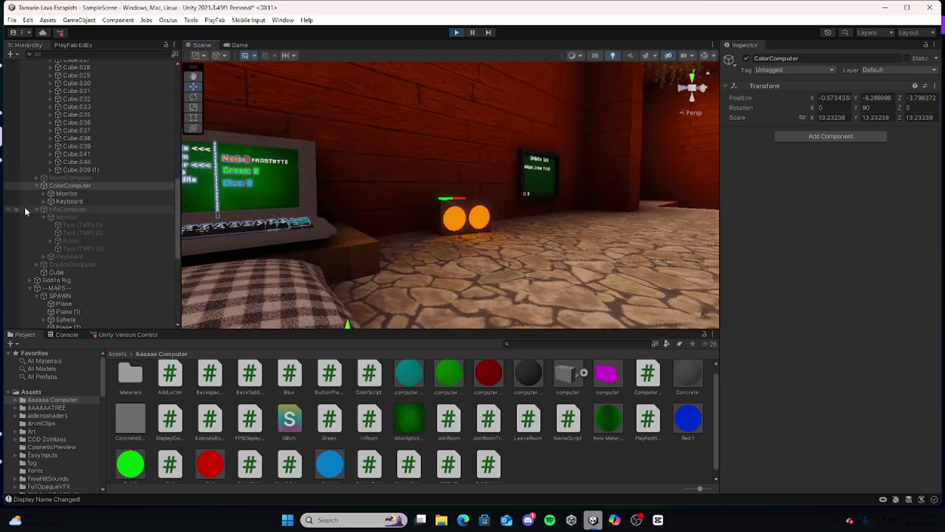
Test the Color Script on ColorComputer's Keyboard by setting Red to 36 and then to 6
left_click(93, 201)
right_click_drag(443, 163, 739, 145)
left_click(835, 153)
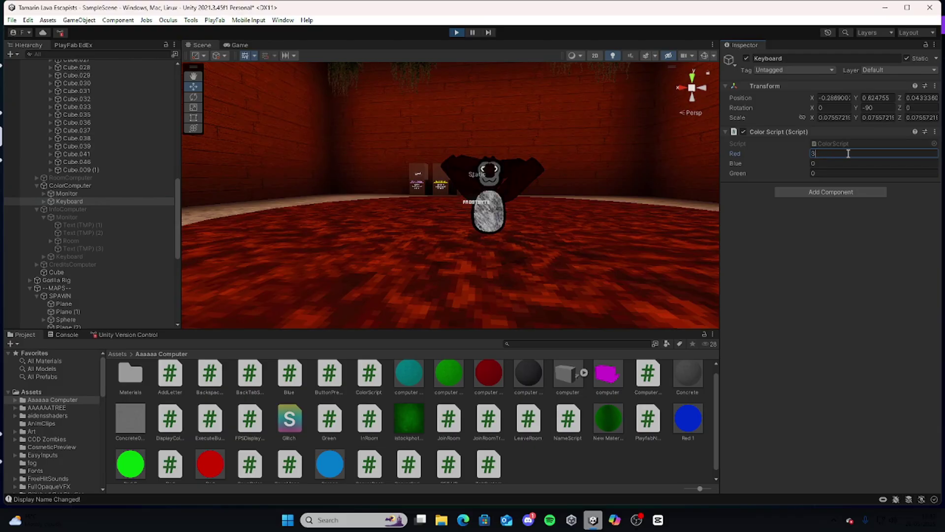
type("36")
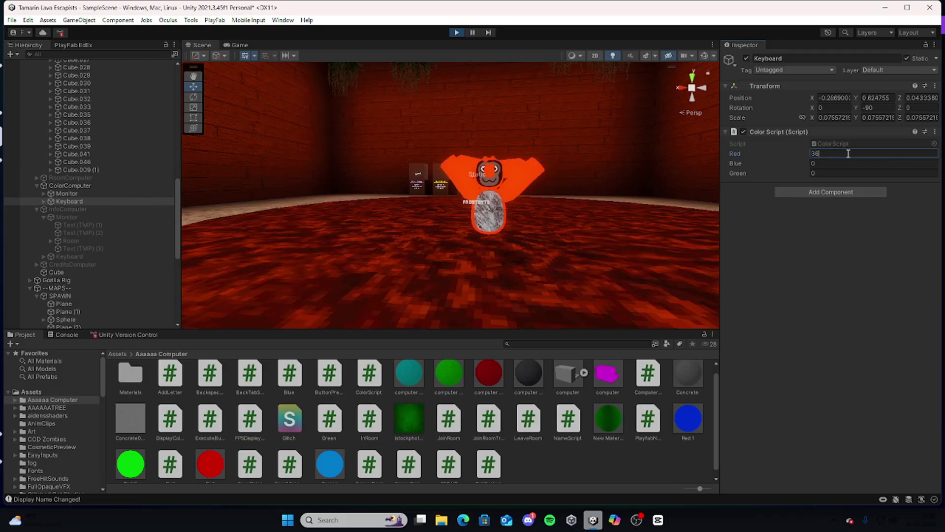
key("BackSpace")
key("BackSpace")
type("6")
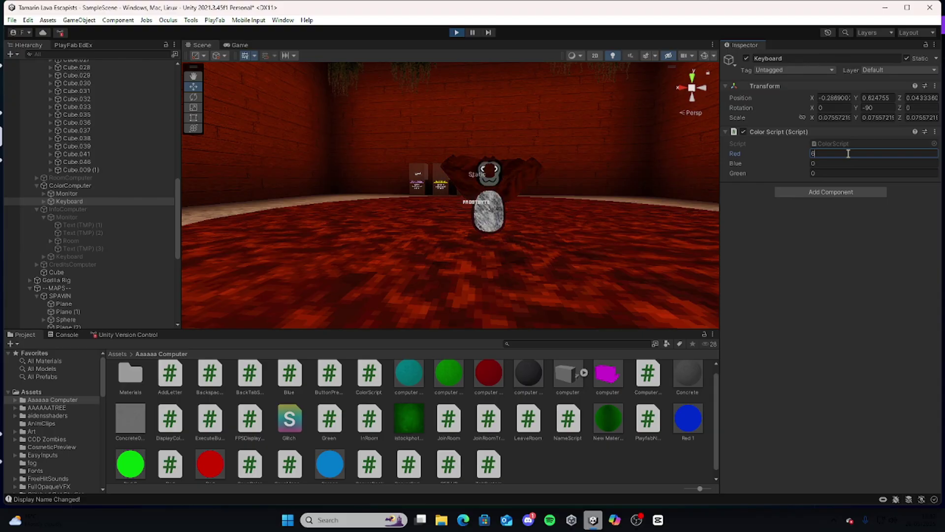
Set the Color Script's Green value to 9 and check the player model's color up close
left_click(837, 173)
type("9")
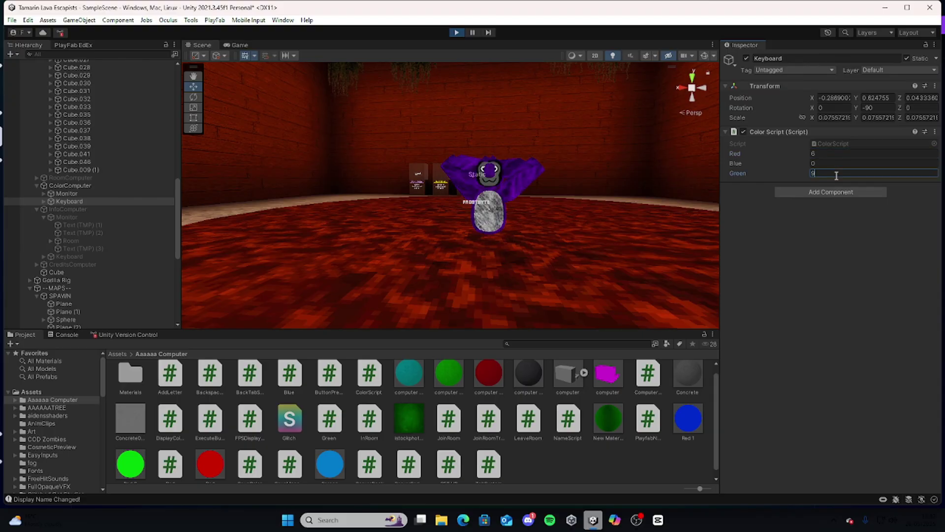
key("w")
right_click_drag(526, 110, 572, 124)
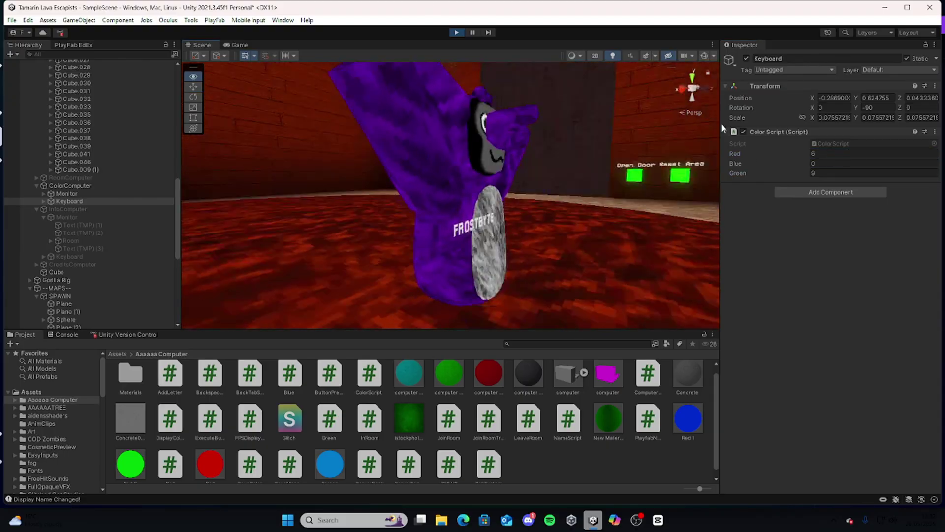
right_click_drag(758, 133, 138, 138)
Stop the running scene and examine the Cube.021 key under RoomComputer's Keyboard
left_click(148, 185)
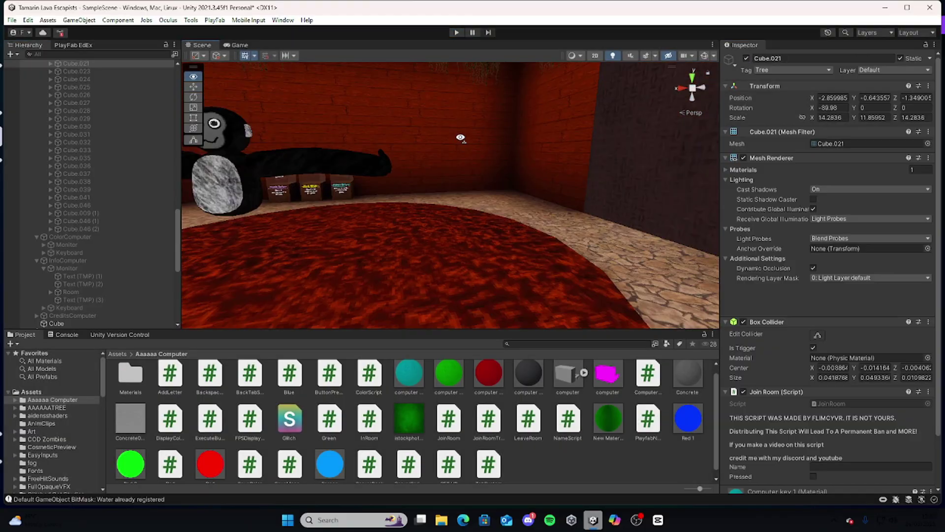
right_click_drag(485, 123, 122, 191)
scroll(121, 191, "up", 8)
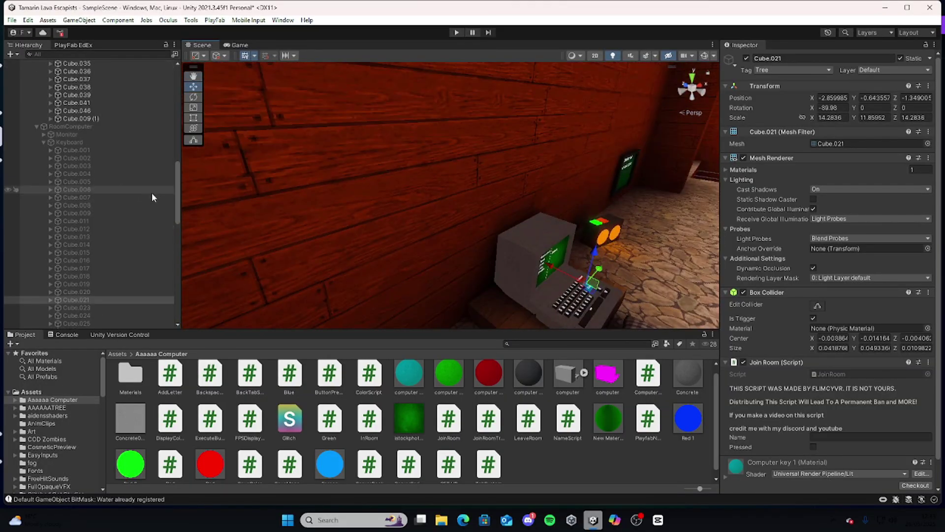
Switch to the browser and look through the Gallery, Posts and About sections of the Ko-fi page
mouse_move(593, 525)
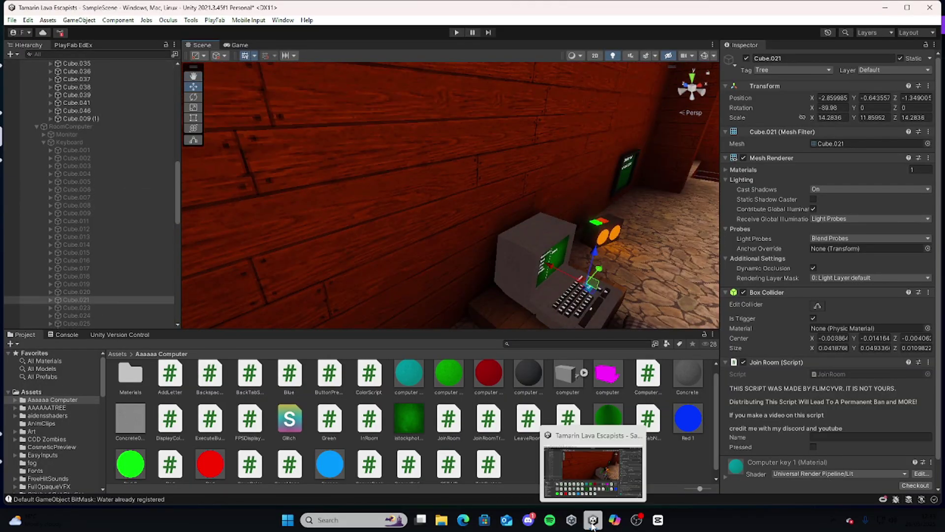
left_click_drag(943, 251, 266, 2)
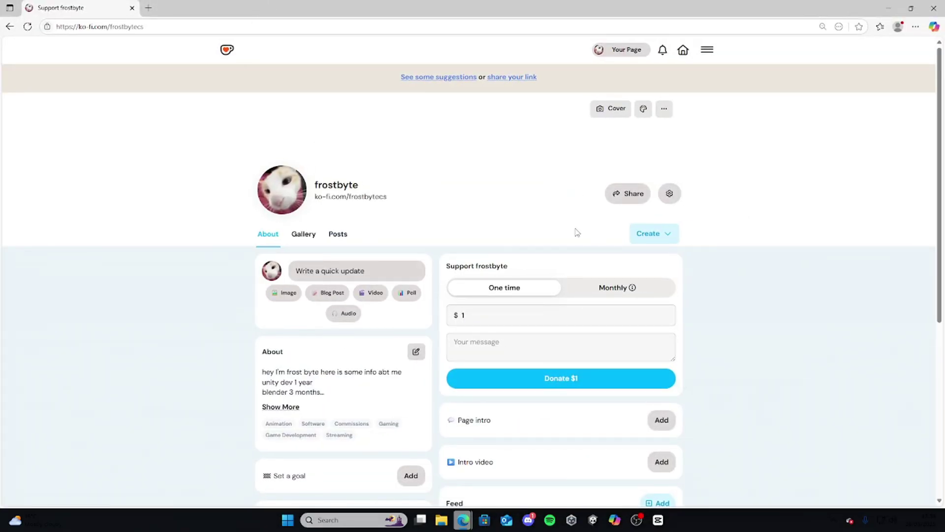
left_click(575, 314)
left_click(313, 236)
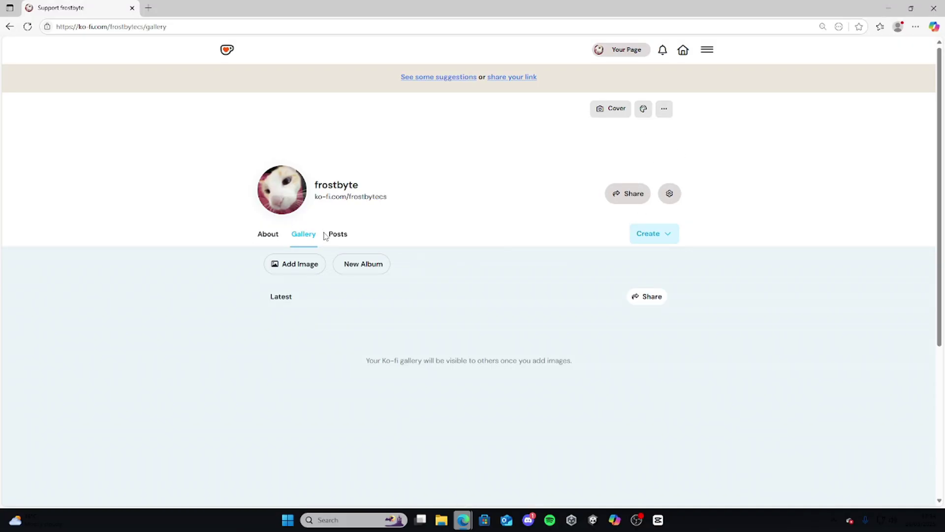
left_click(333, 237)
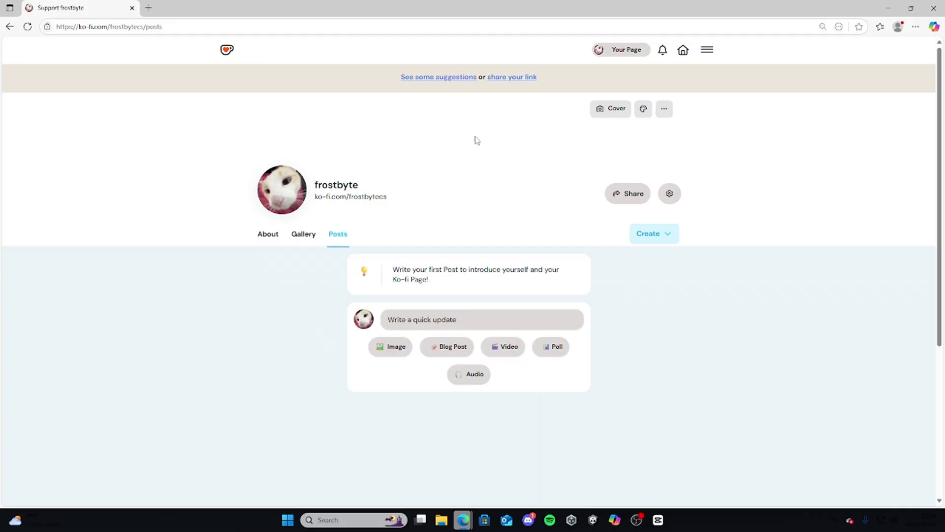
left_click(270, 236)
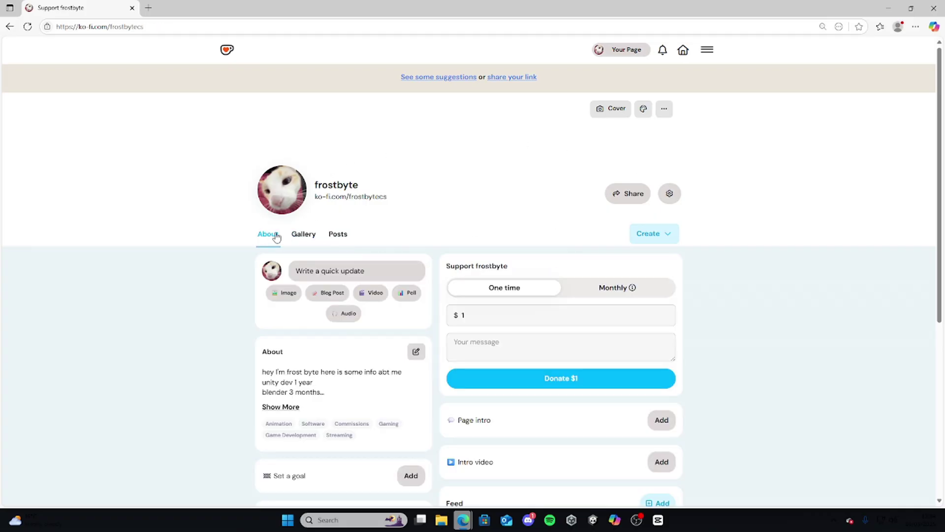
View the custom fan game listing in the Ko-fi shop and return to Unity
left_click(628, 47)
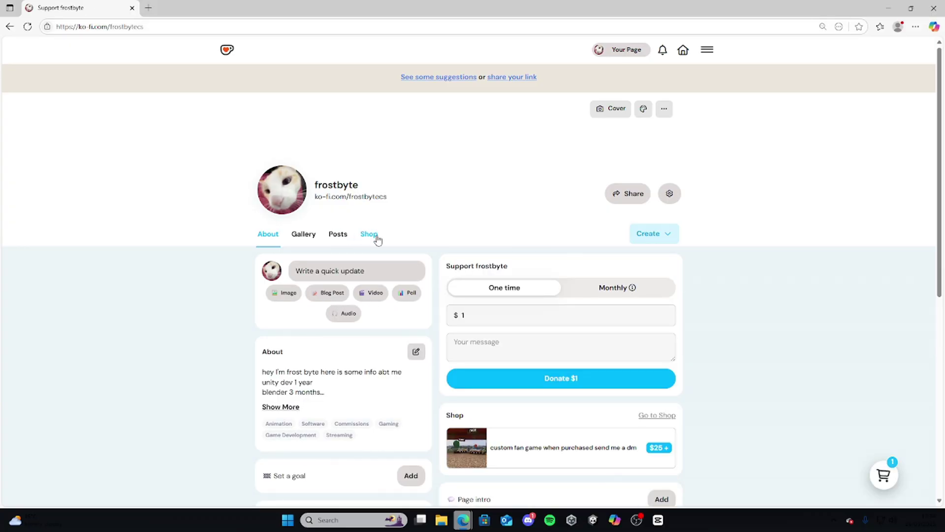
left_click(369, 234)
scroll(325, 295, "down", 5)
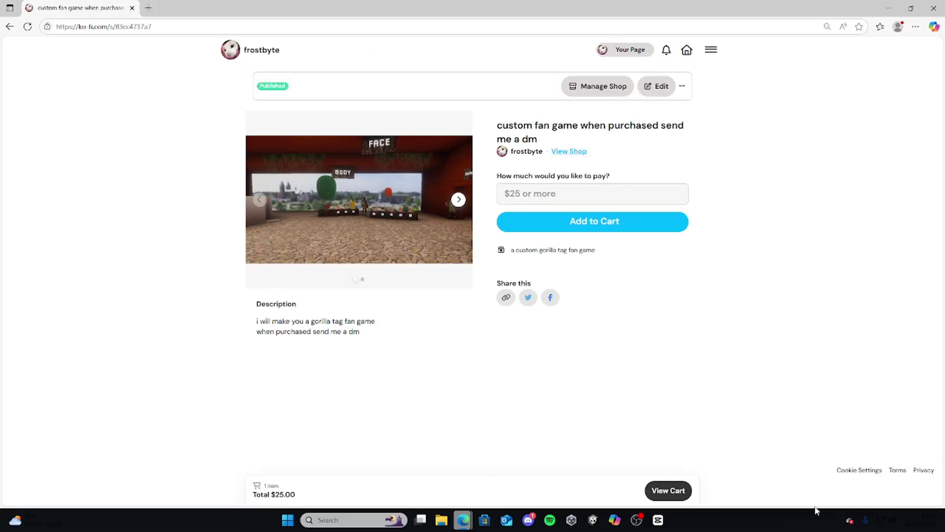
left_click(889, 7)
key("w")
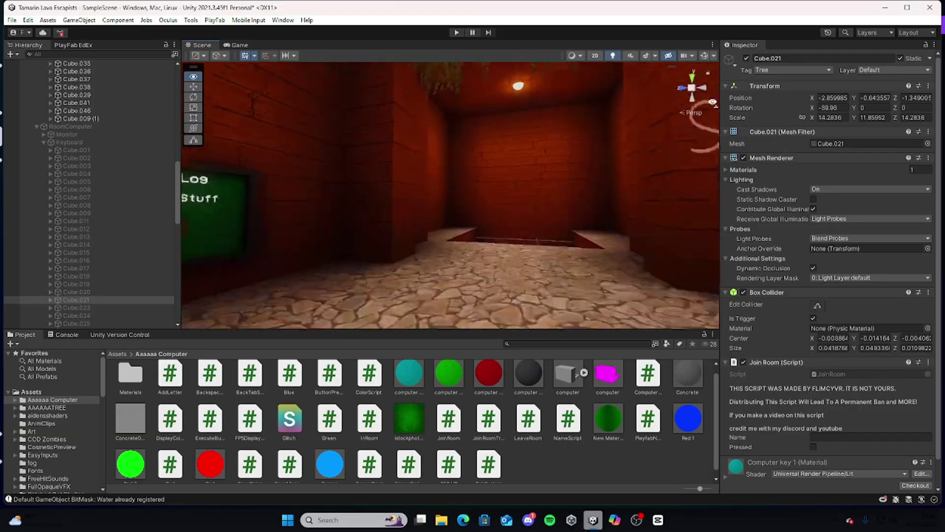
key("w")
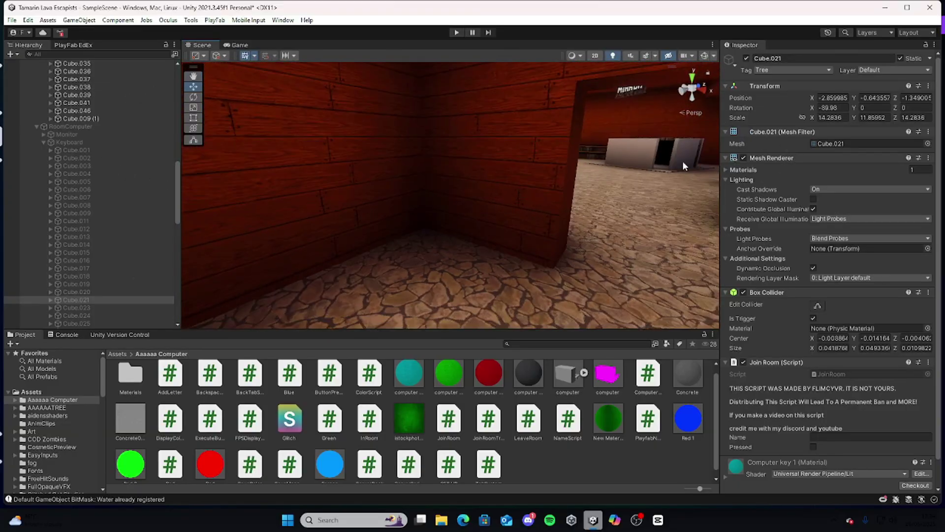